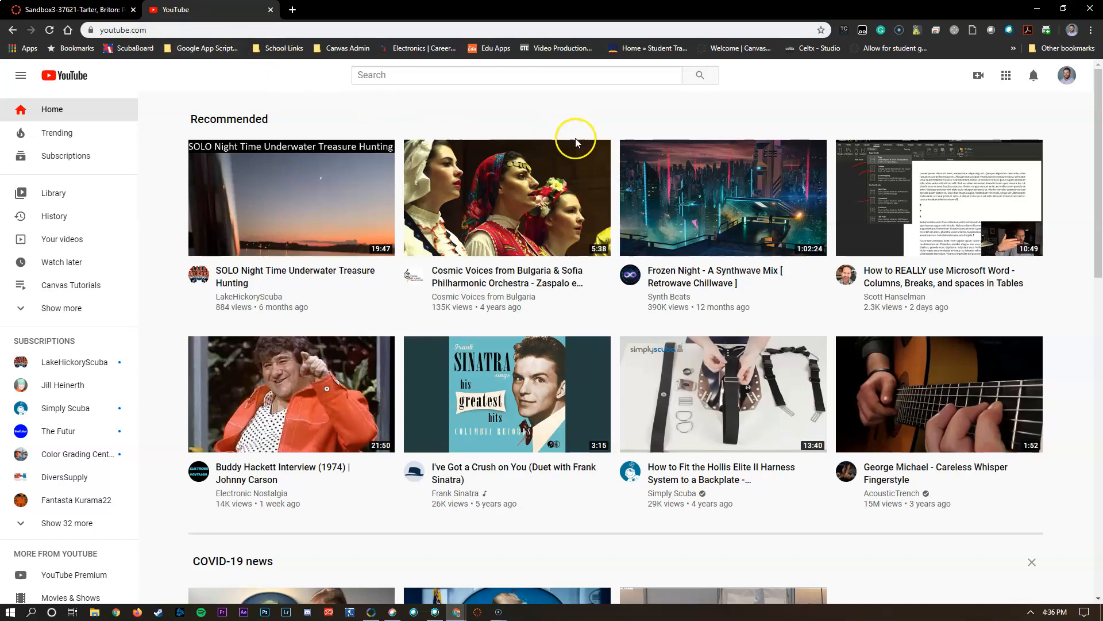
- Check which account is signed in, and start creating a new video upload
{"action": "left_click", "coordinate": [1068, 78]}
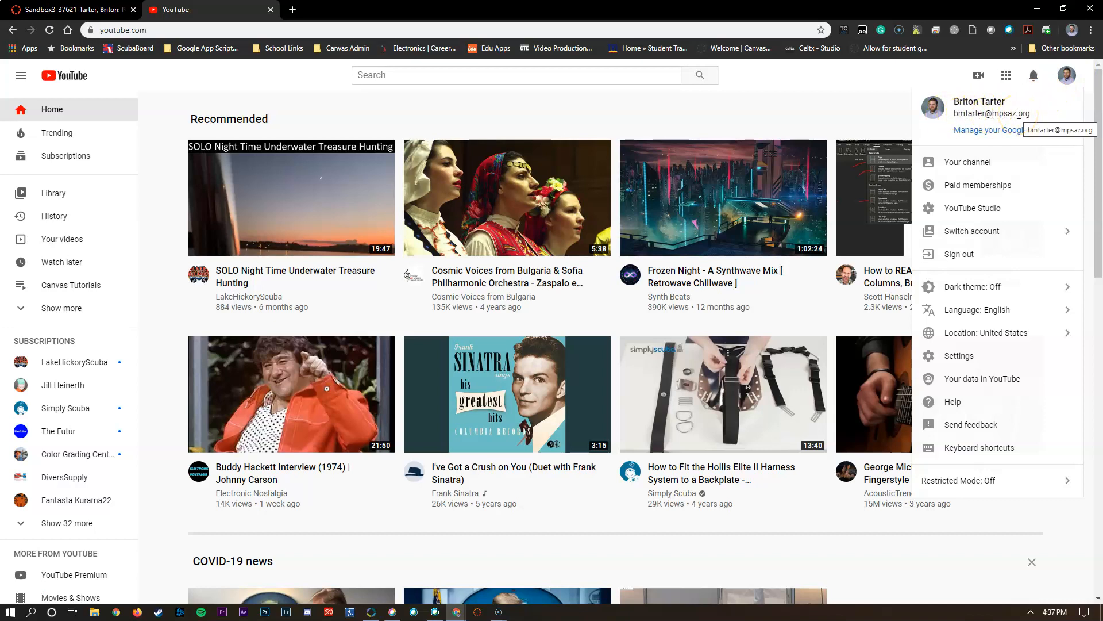
{"action": "left_click", "coordinate": [836, 117]}
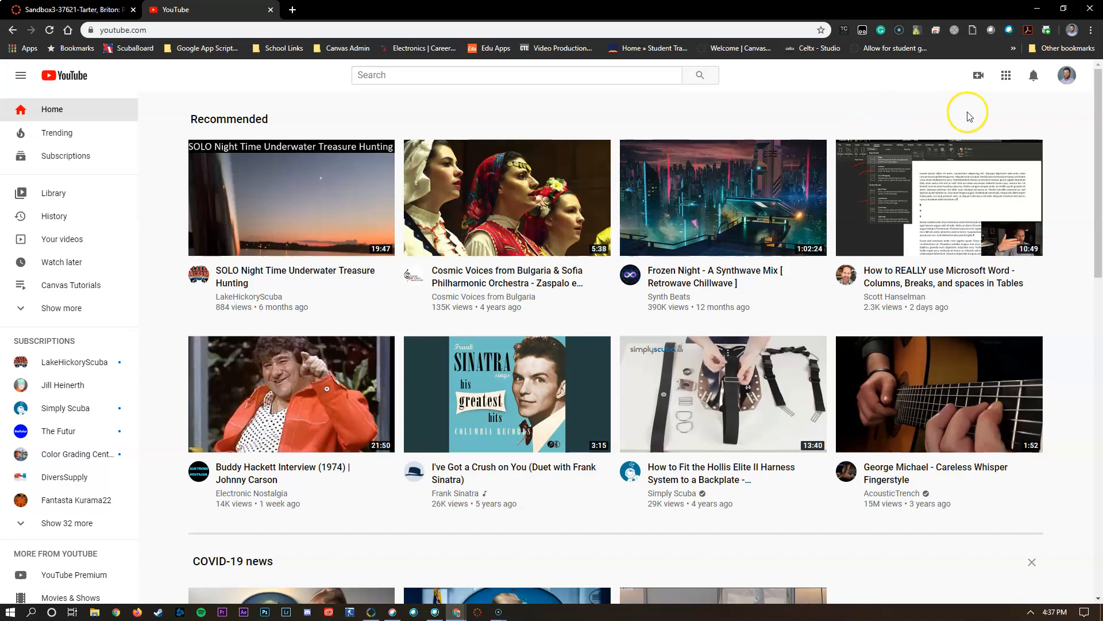
{"action": "left_click", "coordinate": [981, 80]}
{"action": "left_click", "coordinate": [1015, 108]}
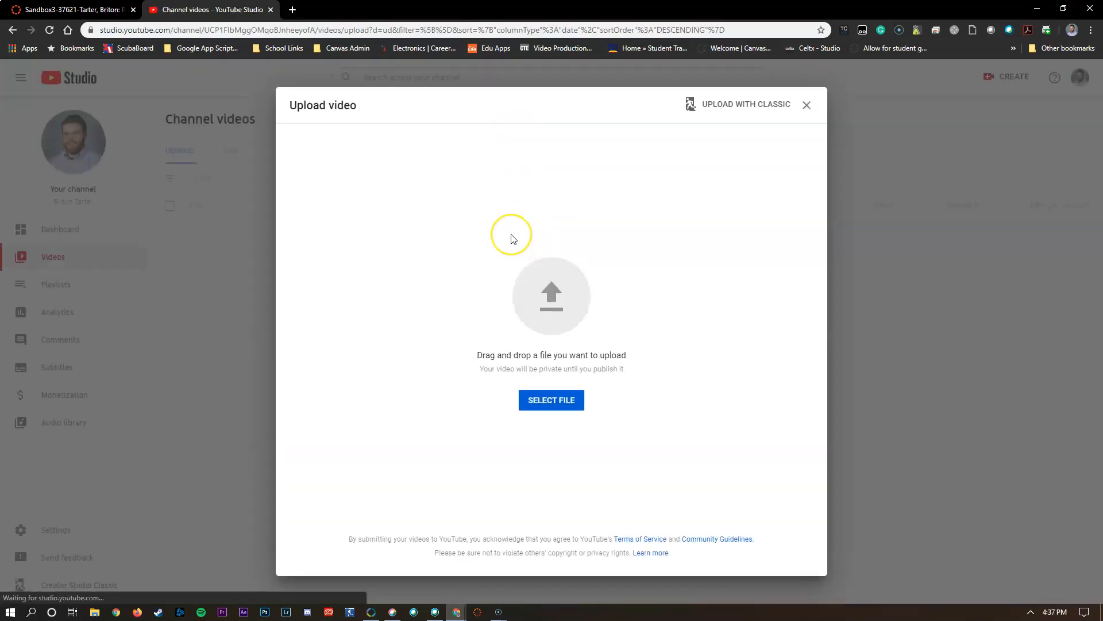
{"action": "left_click", "coordinate": [559, 406]}
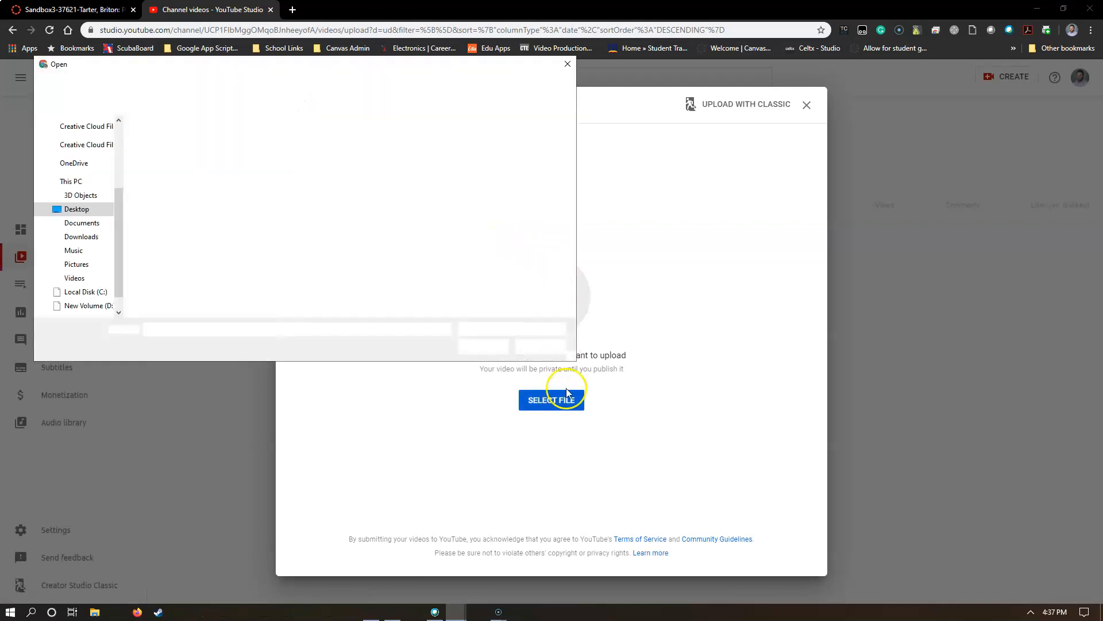
{"action": "left_click_drag", "start_coordinate": [358, 71], "coordinate": [371, 93]}
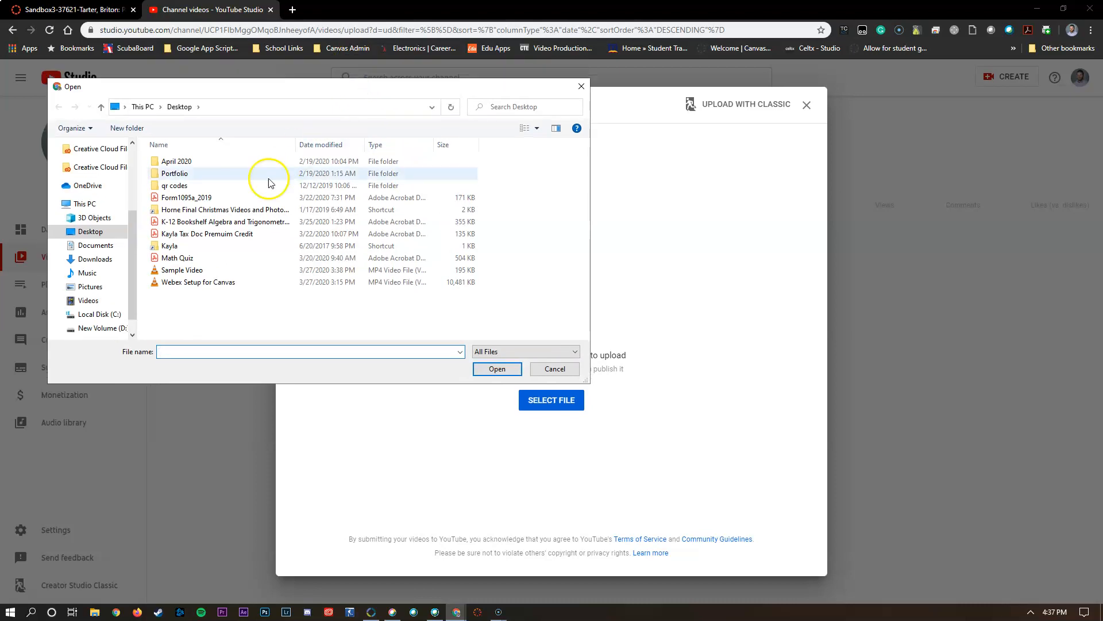
{"action": "left_click", "coordinate": [262, 270]}
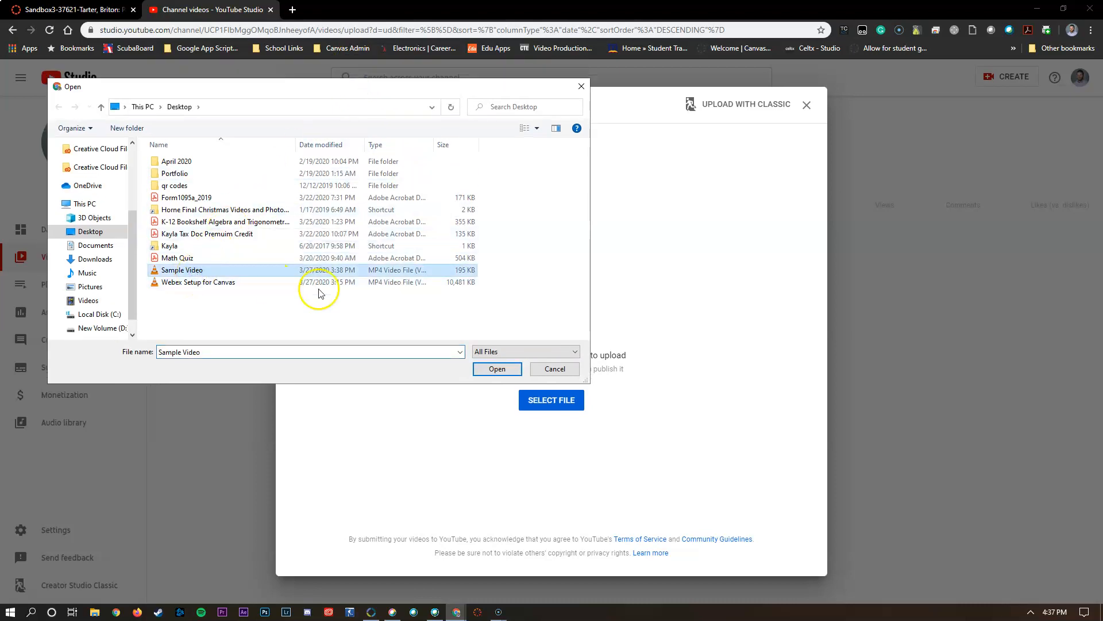
{"action": "left_click", "coordinate": [498, 369]}
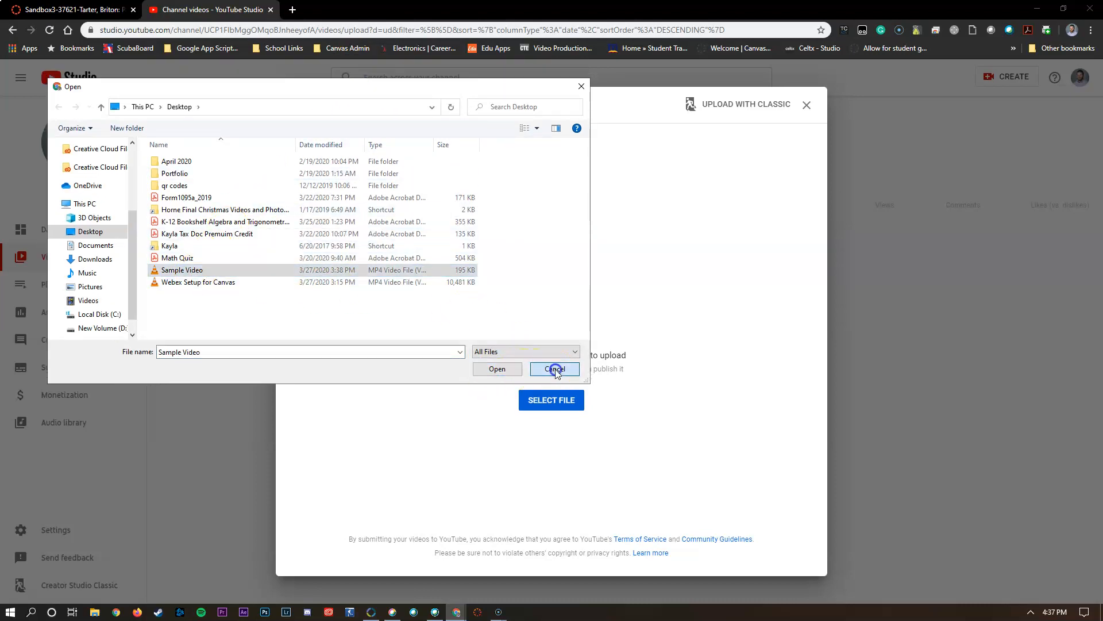
- Upload the Sample Video file from the desktop by dropping it into the upload area, and maximize the browser window again
{"action": "double_click", "coordinate": [424, 7]}
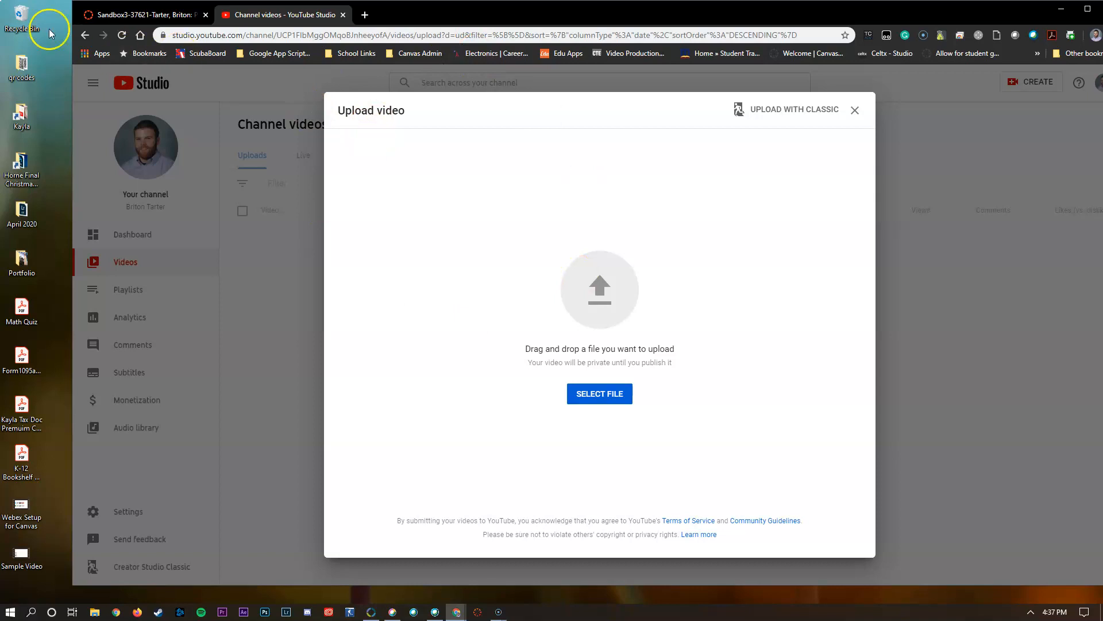
{"action": "left_click", "coordinate": [27, 554]}
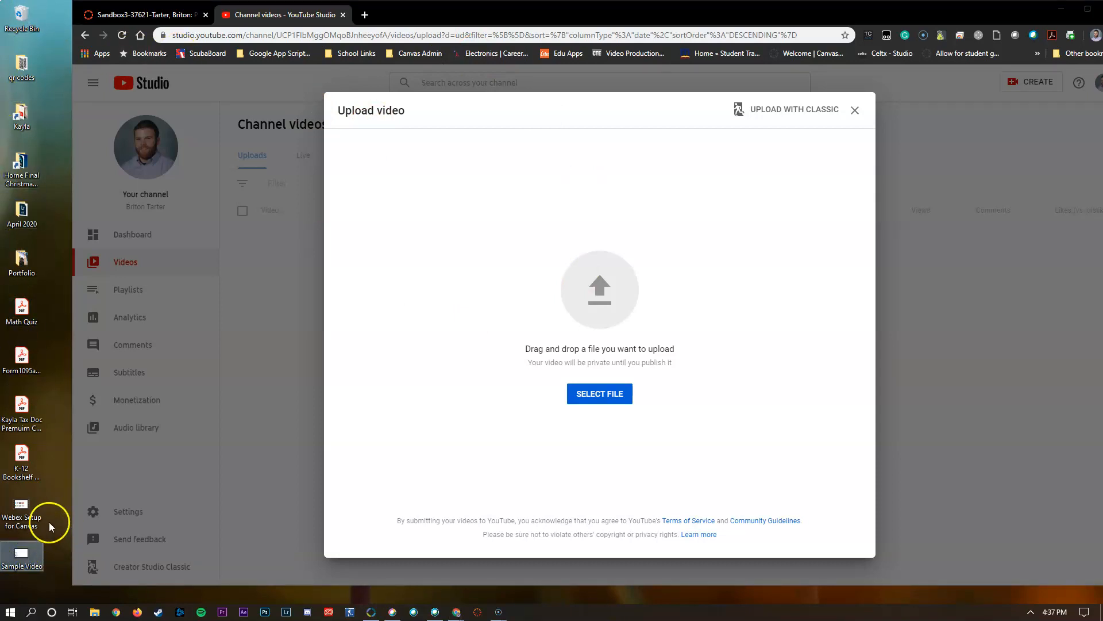
{"action": "left_click_drag", "start_coordinate": [22, 556], "coordinate": [603, 285]}
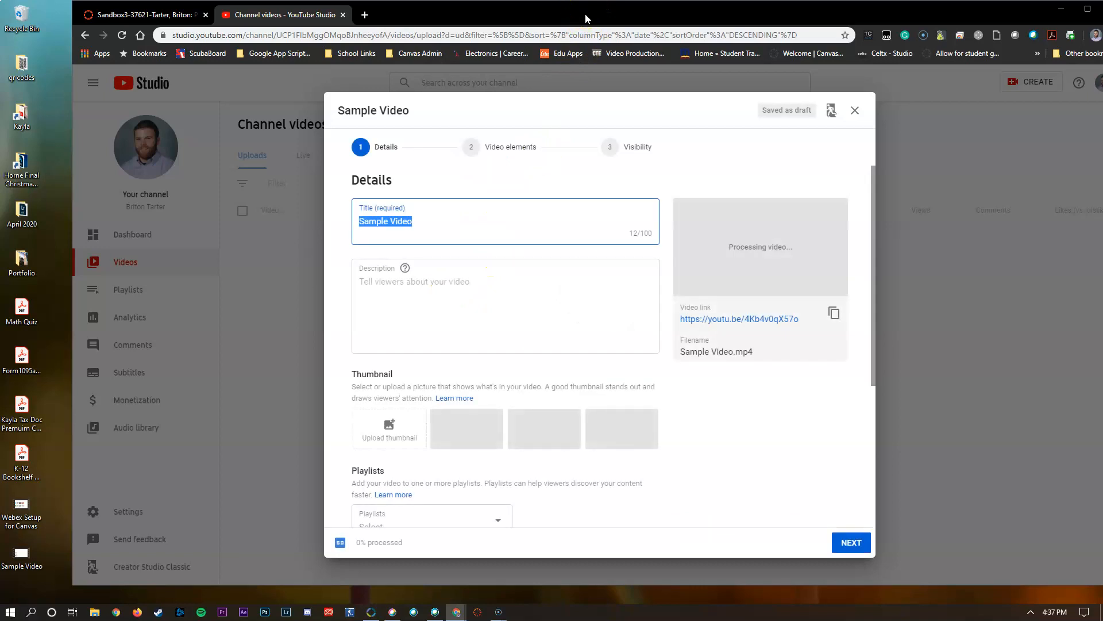
{"action": "double_click", "coordinate": [585, 18]}
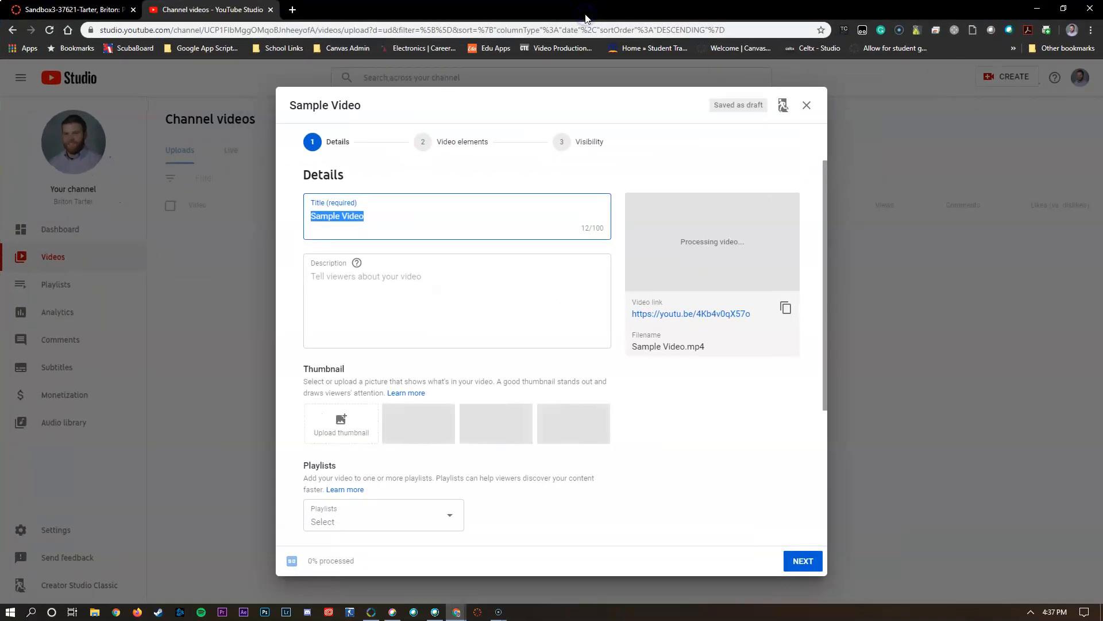
- Keep the title Sample Video and add the uploaded video to the Canvas Tutorials playlist
{"action": "left_click", "coordinate": [373, 218]}
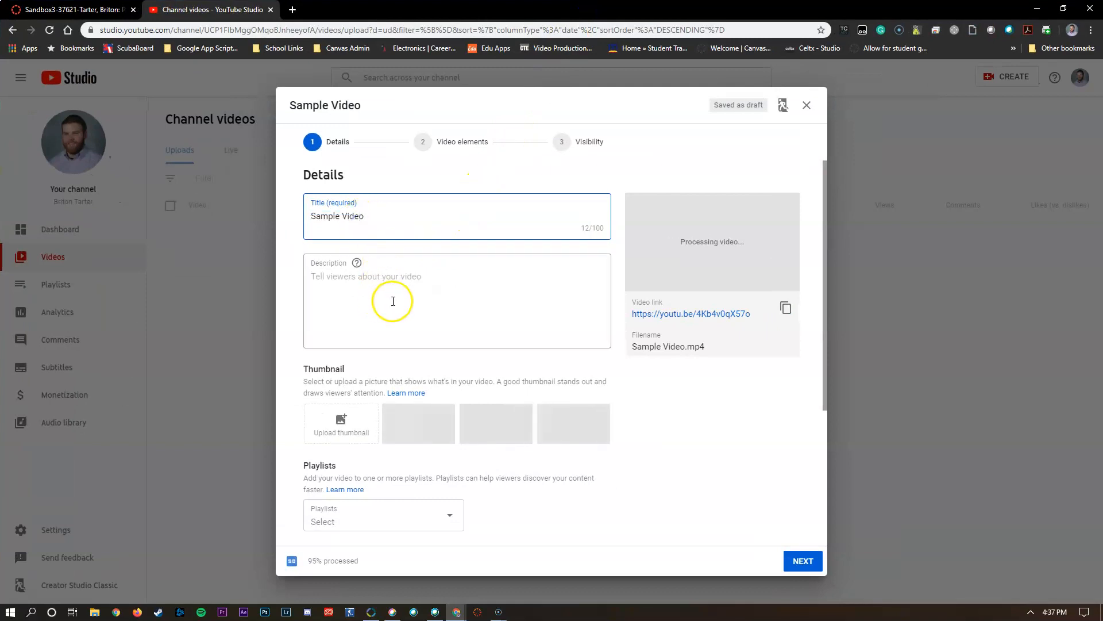
{"action": "scroll", "coordinate": [715, 425], "scroll_direction": "down", "scroll_amount": 3}
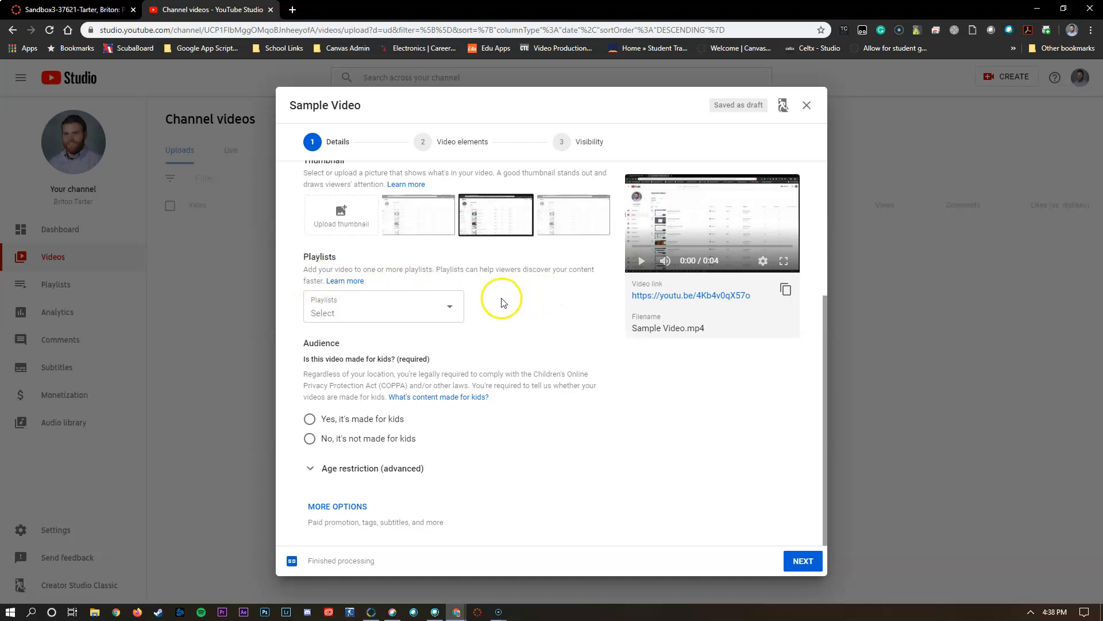
{"action": "left_click", "coordinate": [452, 302]}
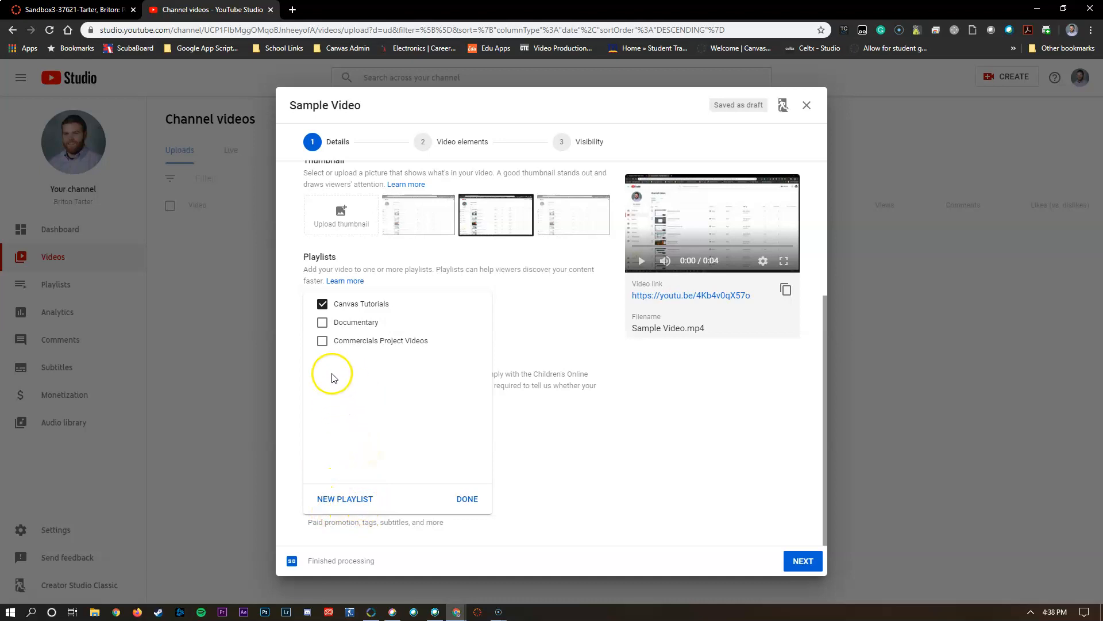
{"action": "left_click", "coordinate": [323, 340]}
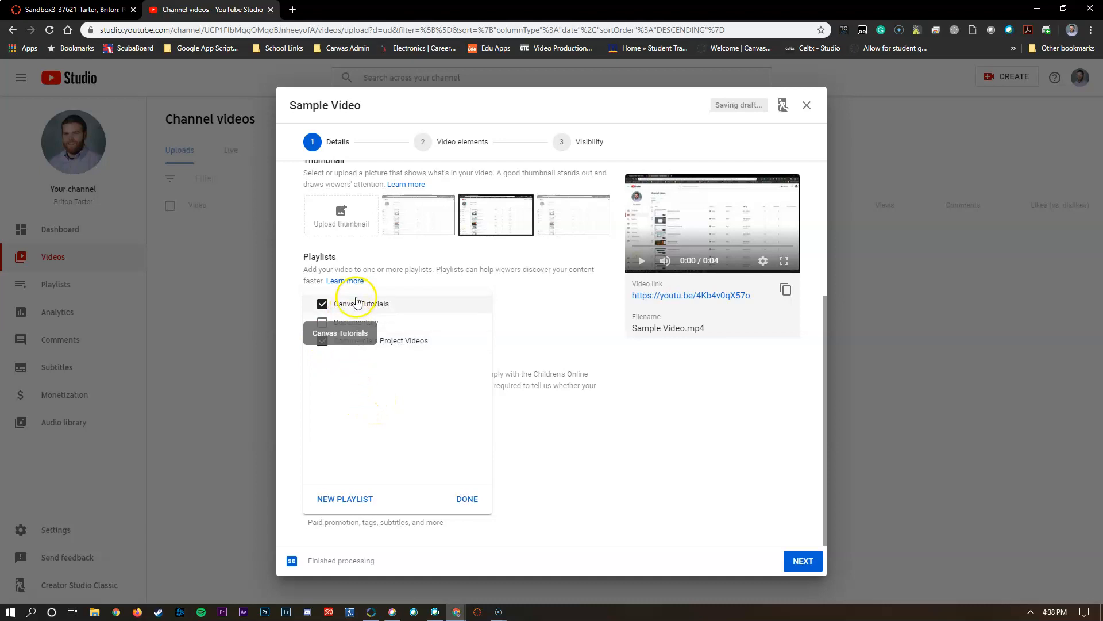
{"action": "left_click", "coordinate": [322, 341]}
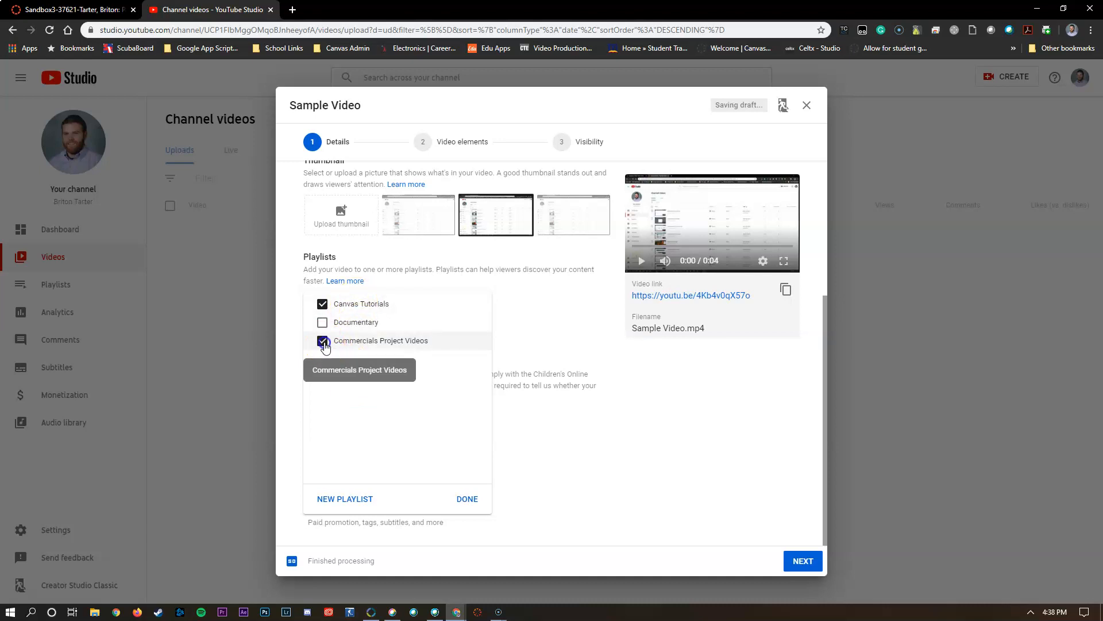
{"action": "left_click", "coordinate": [467, 499]}
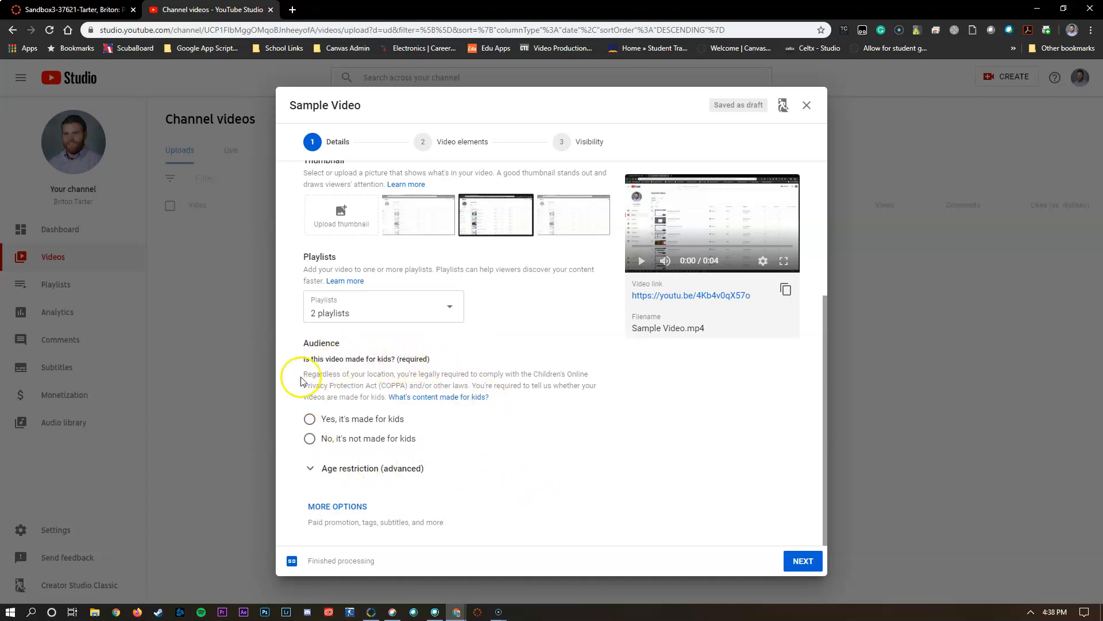
- Mark the video as not made for kids and continue past the video elements to the visibility settings
{"action": "left_click", "coordinate": [365, 438]}
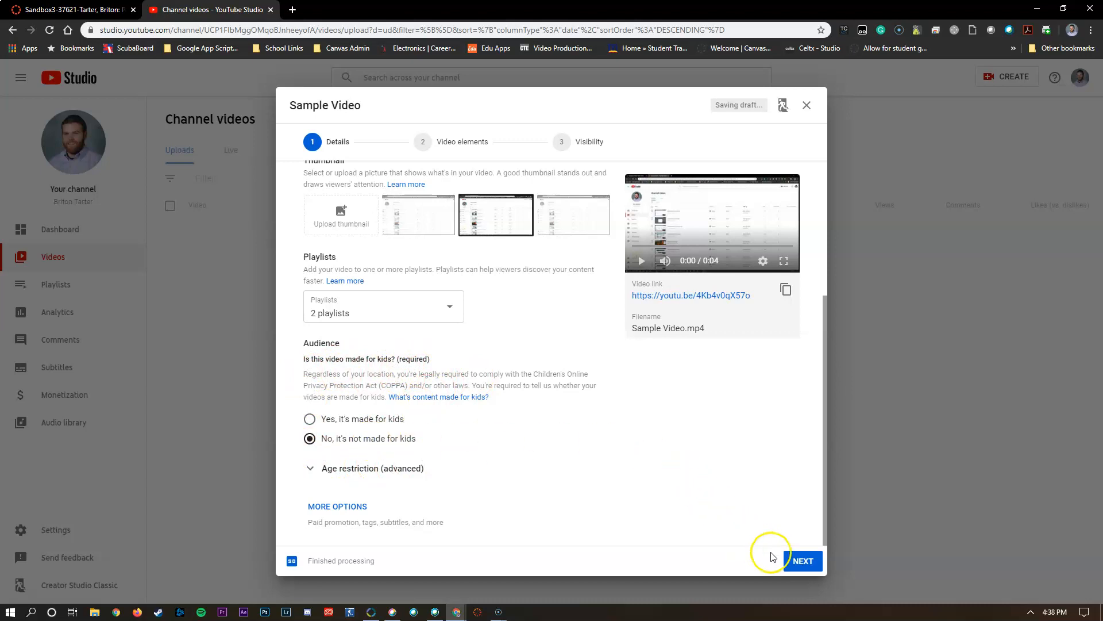
{"action": "left_click", "coordinate": [802, 561]}
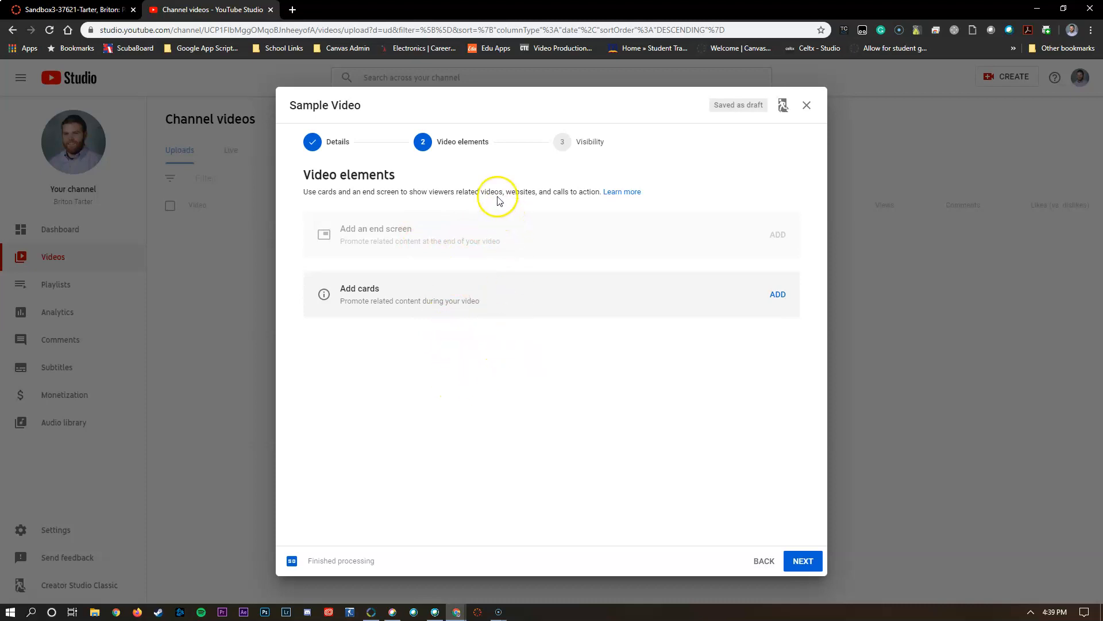
{"action": "left_click_drag", "start_coordinate": [503, 191], "coordinate": [524, 193]}
{"action": "left_click", "coordinate": [578, 190]}
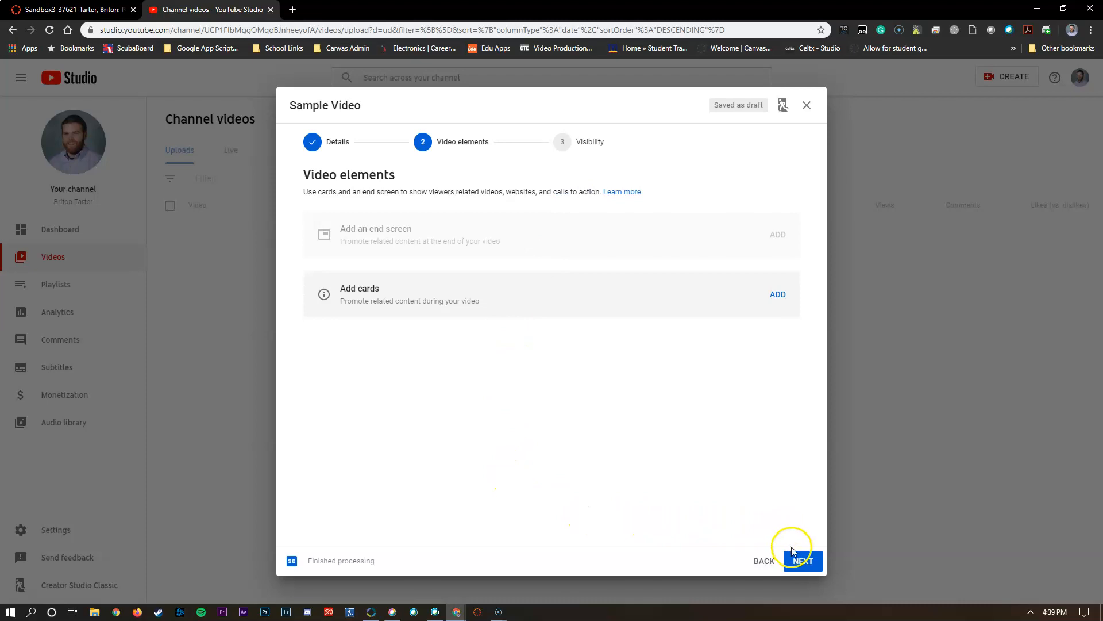
{"action": "left_click", "coordinate": [802, 561]}
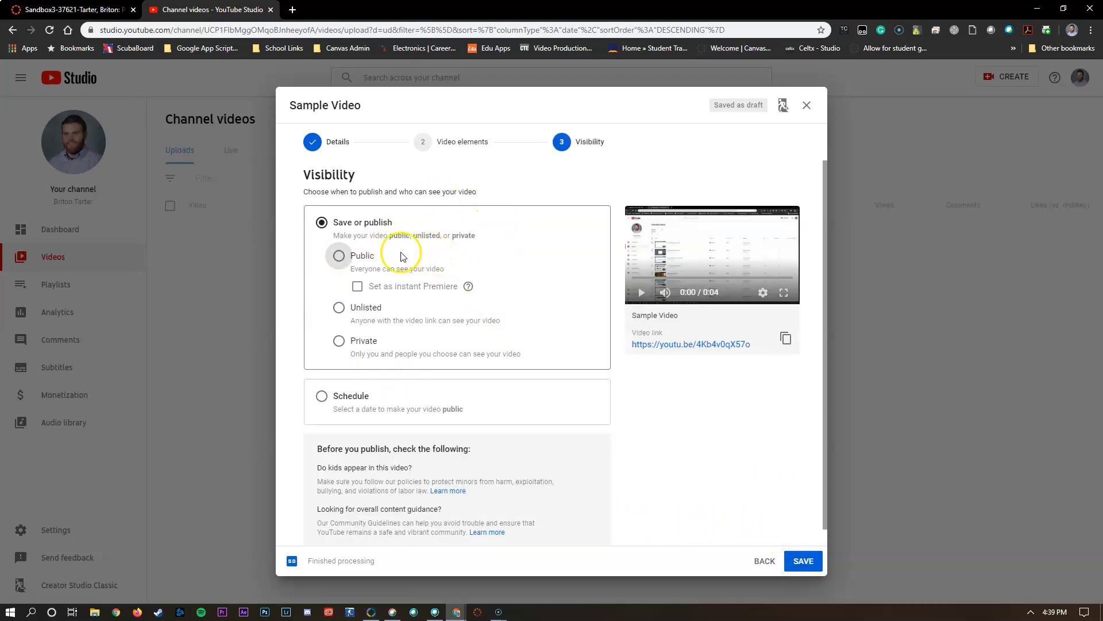
- Try the Public, Unlisted and Private visibility options and set the video to Unlisted
{"action": "left_click", "coordinate": [339, 255]}
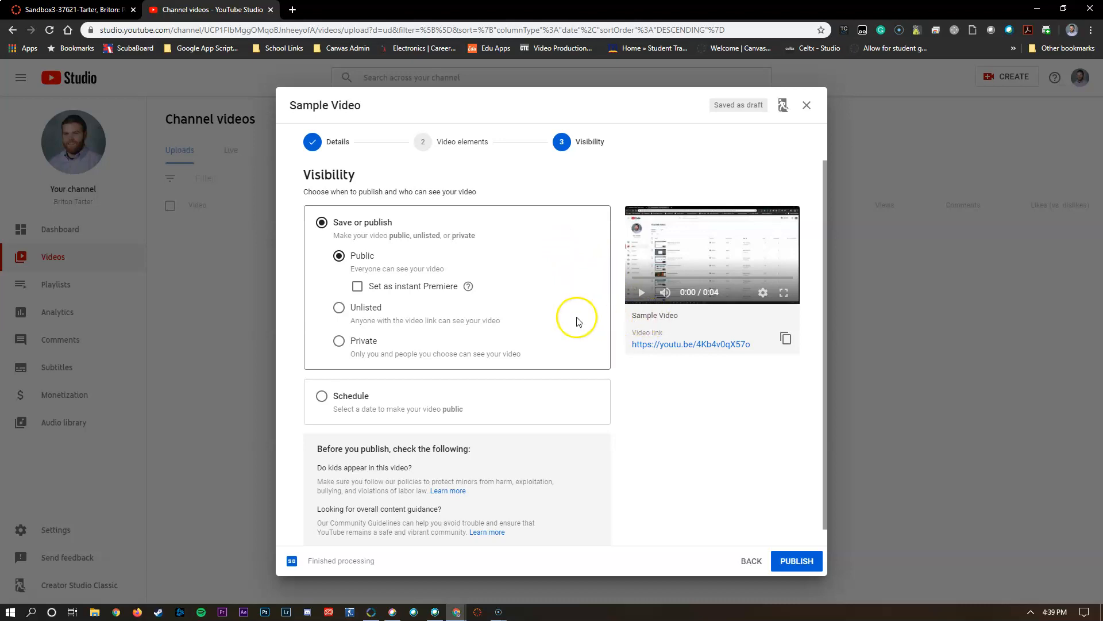
{"action": "left_click", "coordinate": [354, 310]}
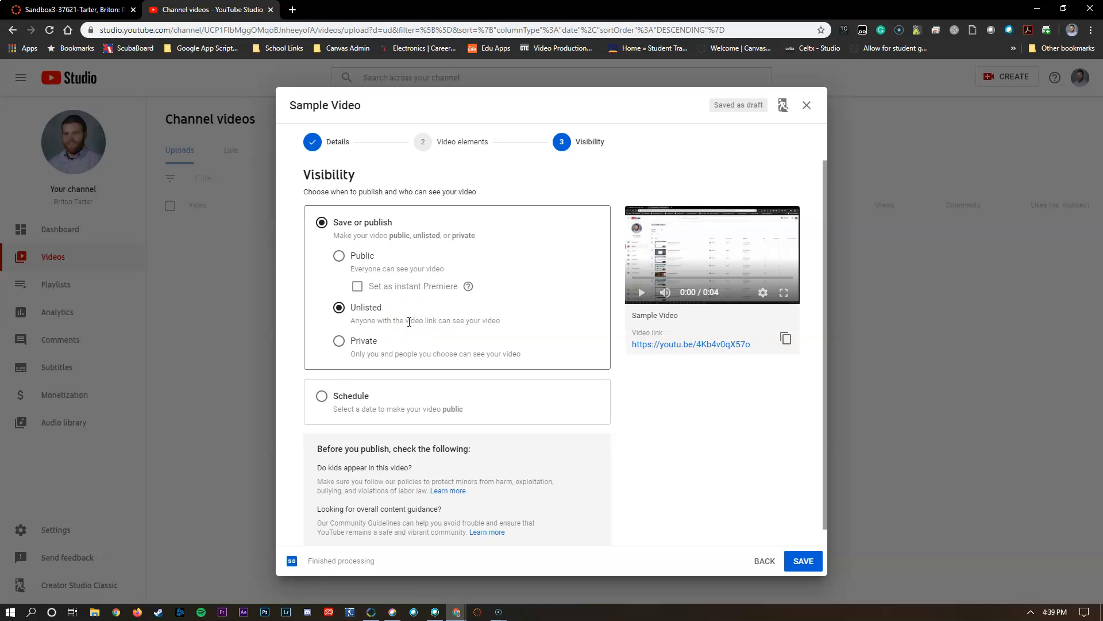
{"action": "left_click", "coordinate": [340, 340]}
{"action": "left_click", "coordinate": [366, 308]}
{"action": "left_click", "coordinate": [437, 323]}
{"action": "left_click", "coordinate": [339, 255]}
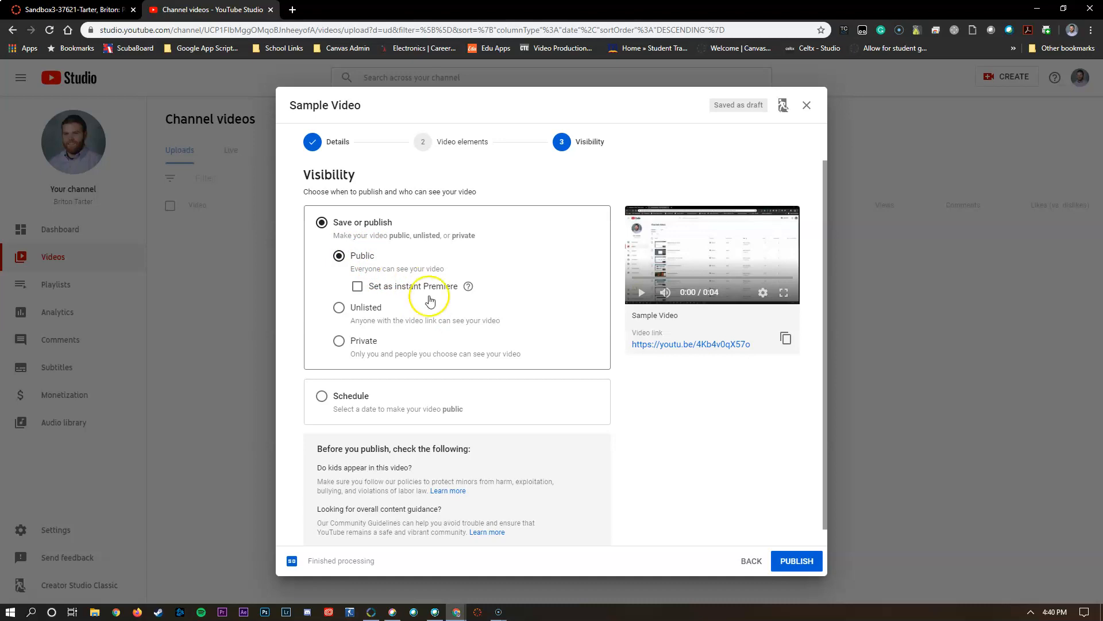
{"action": "left_click", "coordinate": [339, 308]}
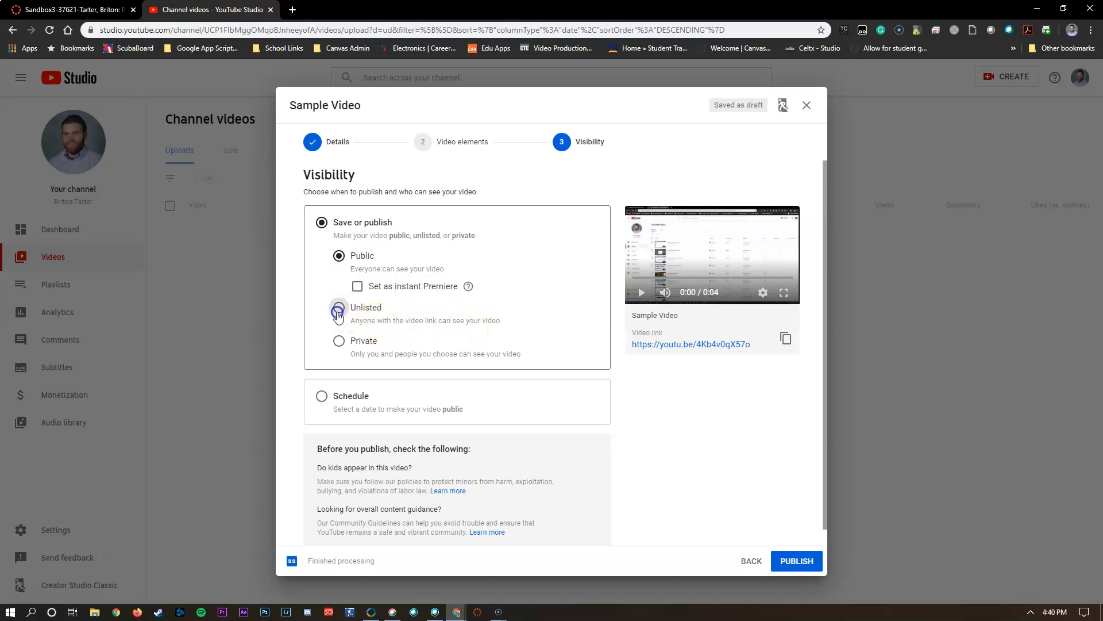
- Copy the video link, save the unlisted video and dismiss the sharing dialog
{"action": "left_click", "coordinate": [785, 338]}
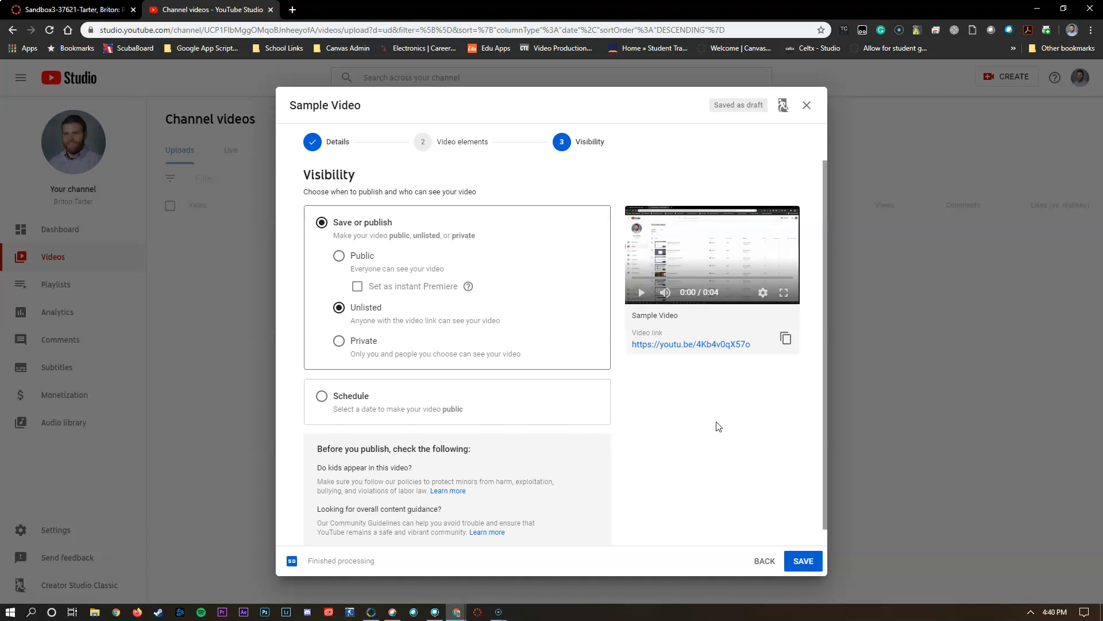
{"action": "scroll", "coordinate": [719, 426], "scroll_direction": "down", "scroll_amount": 1}
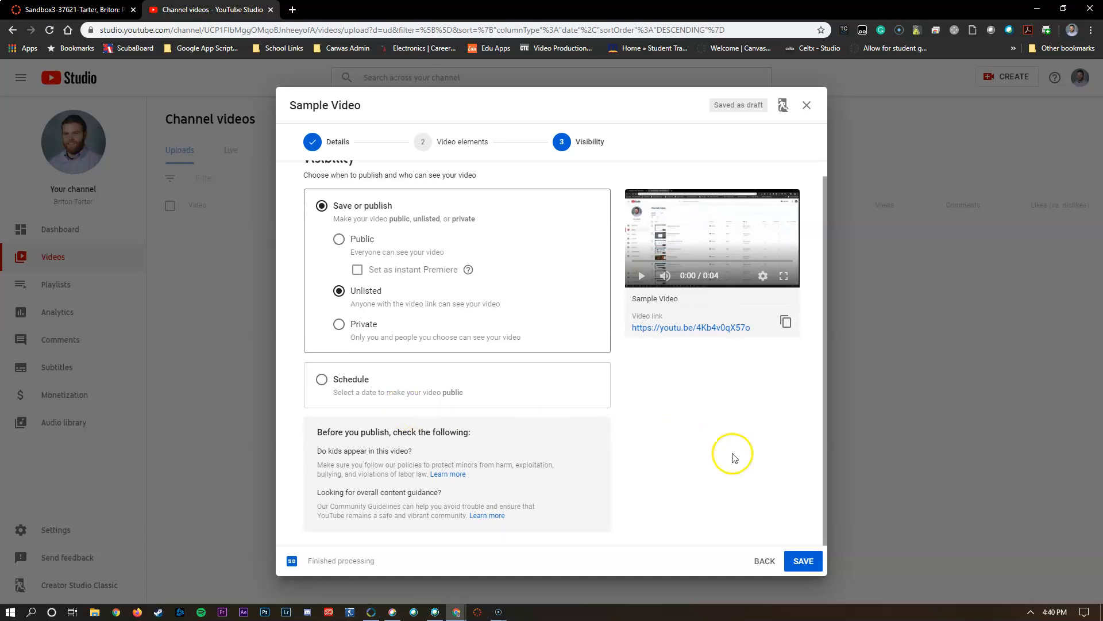
{"action": "left_click", "coordinate": [807, 562]}
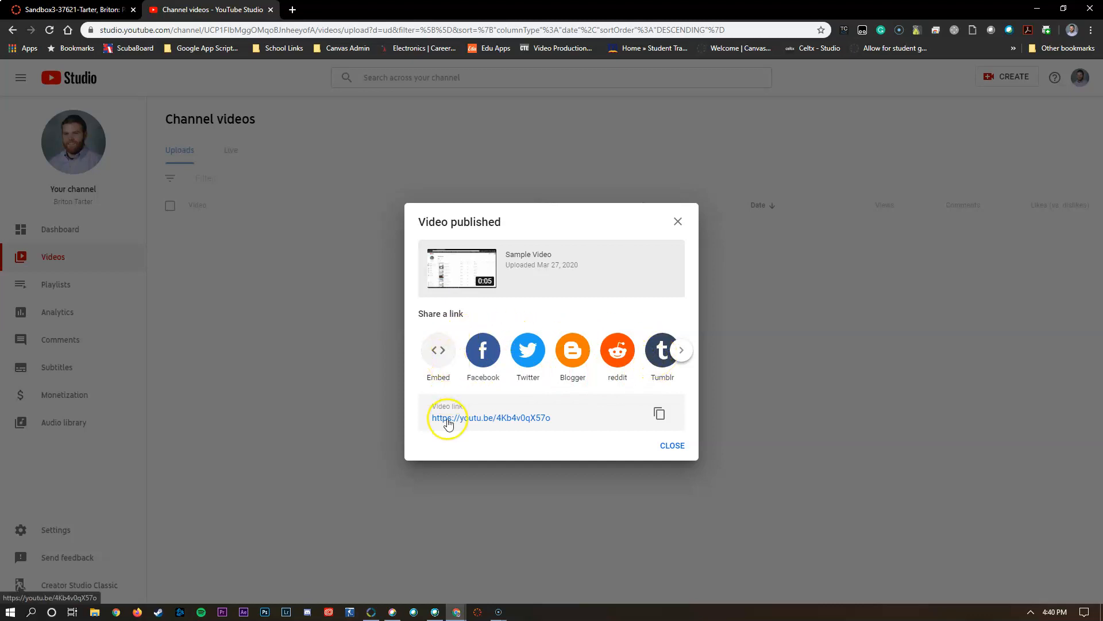
{"action": "left_click", "coordinate": [676, 449]}
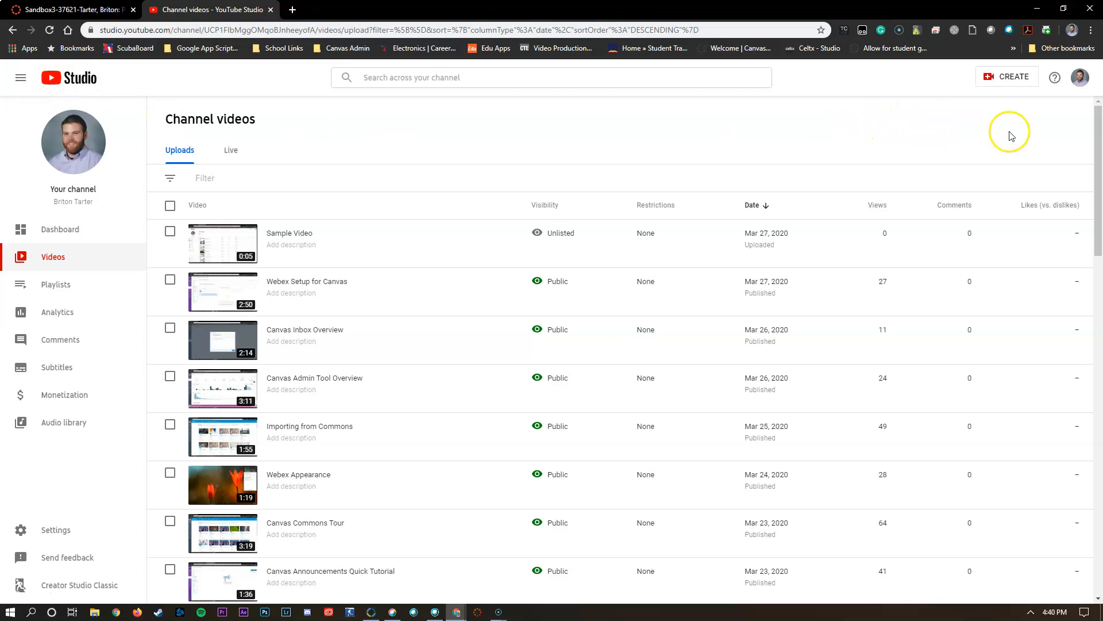
- Go to the public channel page and open the channel's YouTube Studio dashboard from there
{"action": "left_click", "coordinate": [1080, 81]}
{"action": "left_click", "coordinate": [965, 145]}
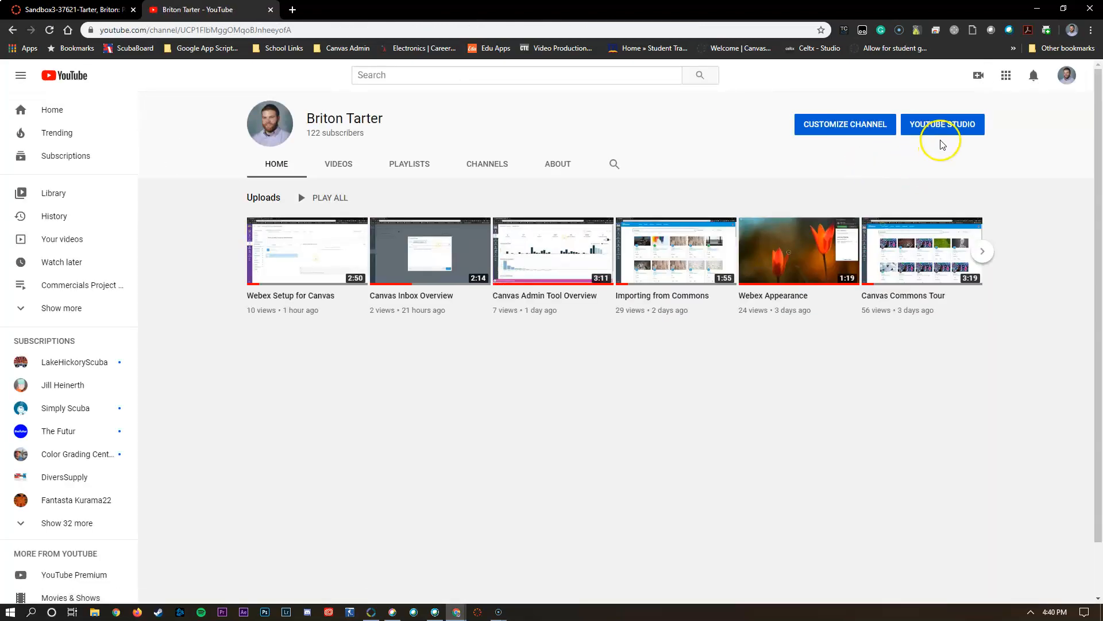
{"action": "left_click", "coordinate": [945, 130]}
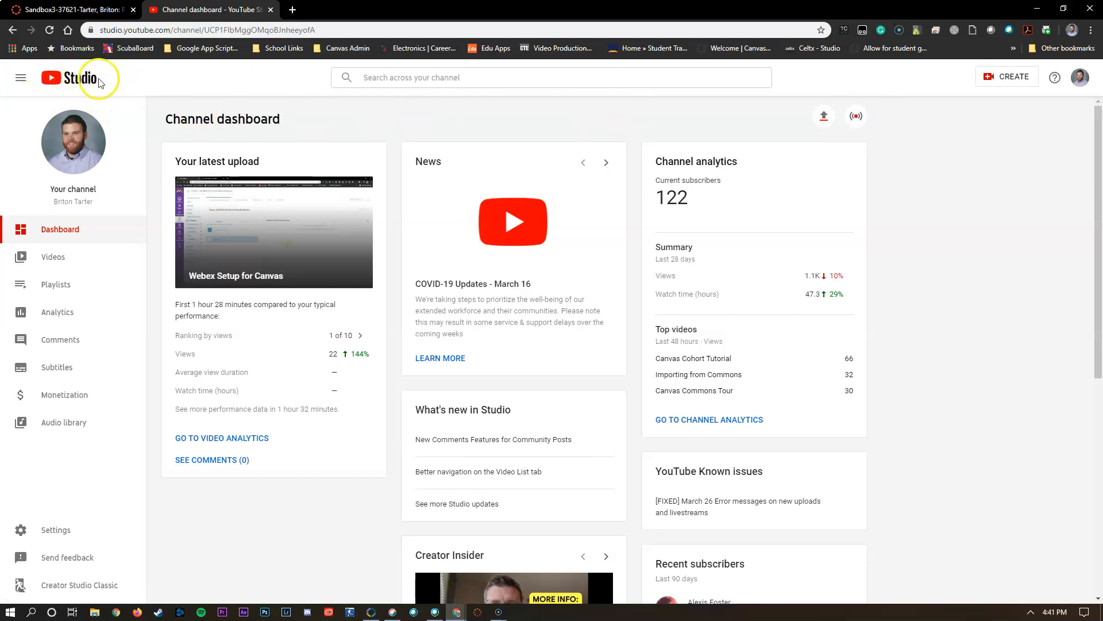
- Examine the default comment and live chat options in the channel's Community settings, and leave without saving
{"action": "left_click", "coordinate": [47, 535]}
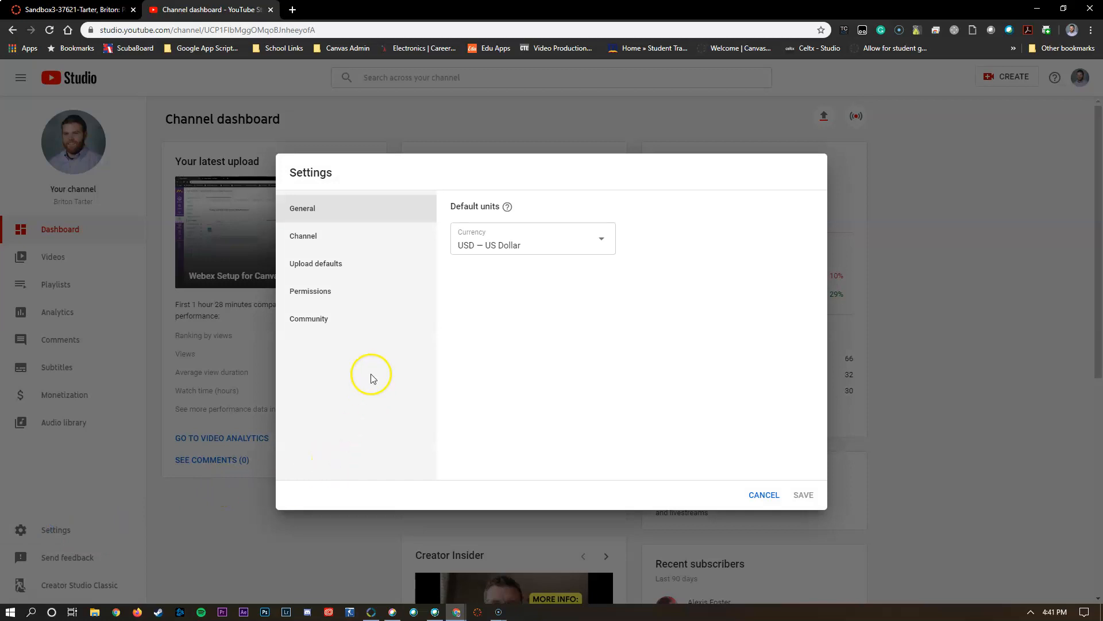
{"action": "left_click", "coordinate": [427, 325]}
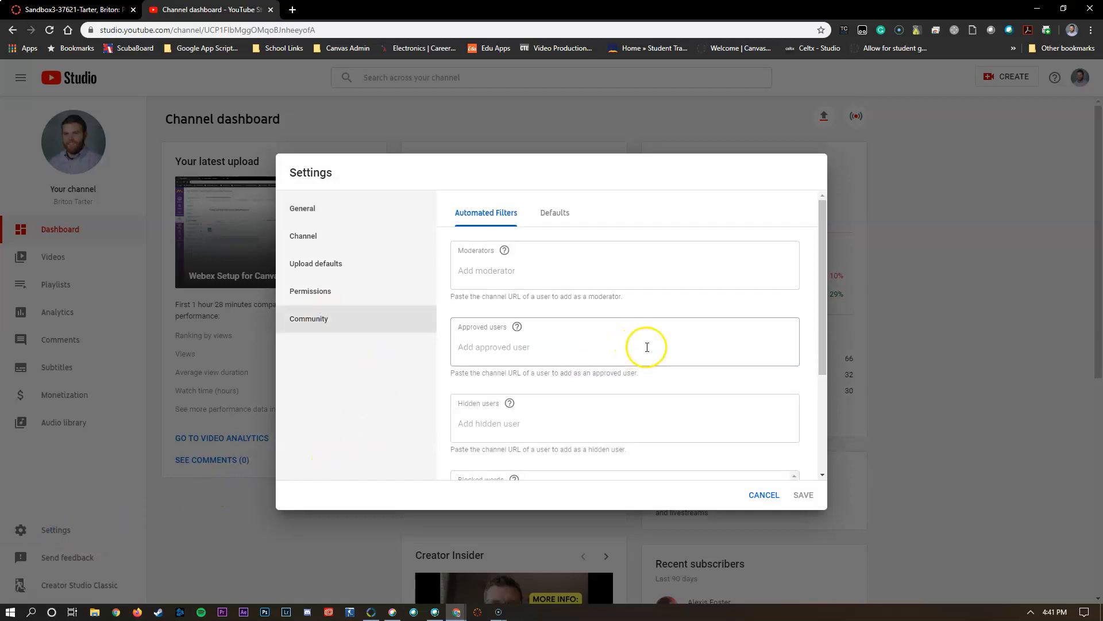
{"action": "left_click", "coordinate": [561, 214]}
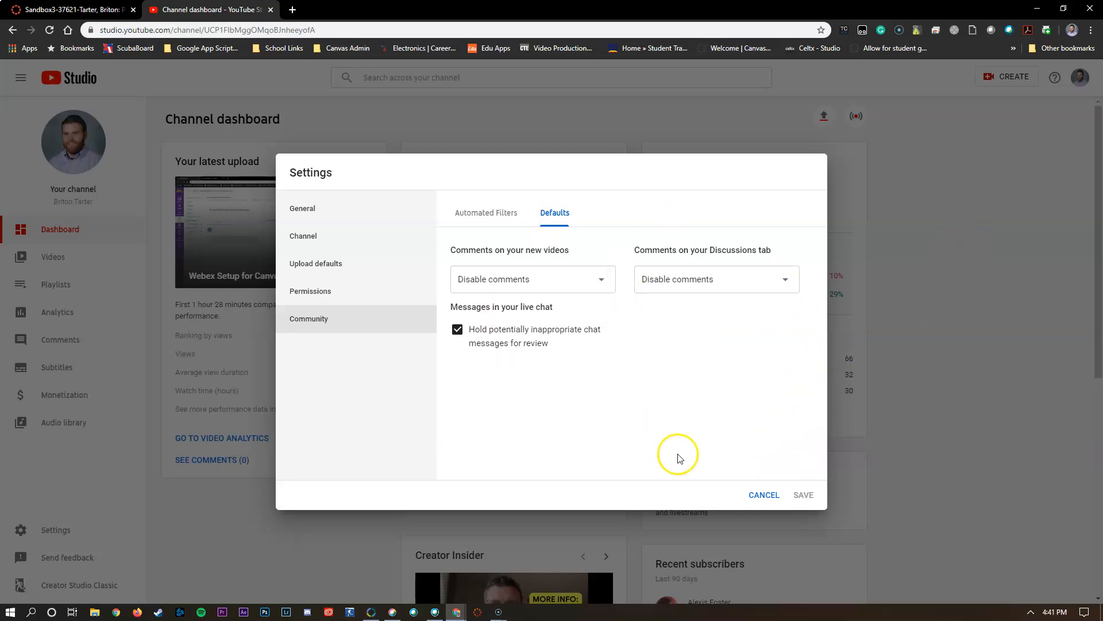
{"action": "left_click", "coordinate": [754, 499]}
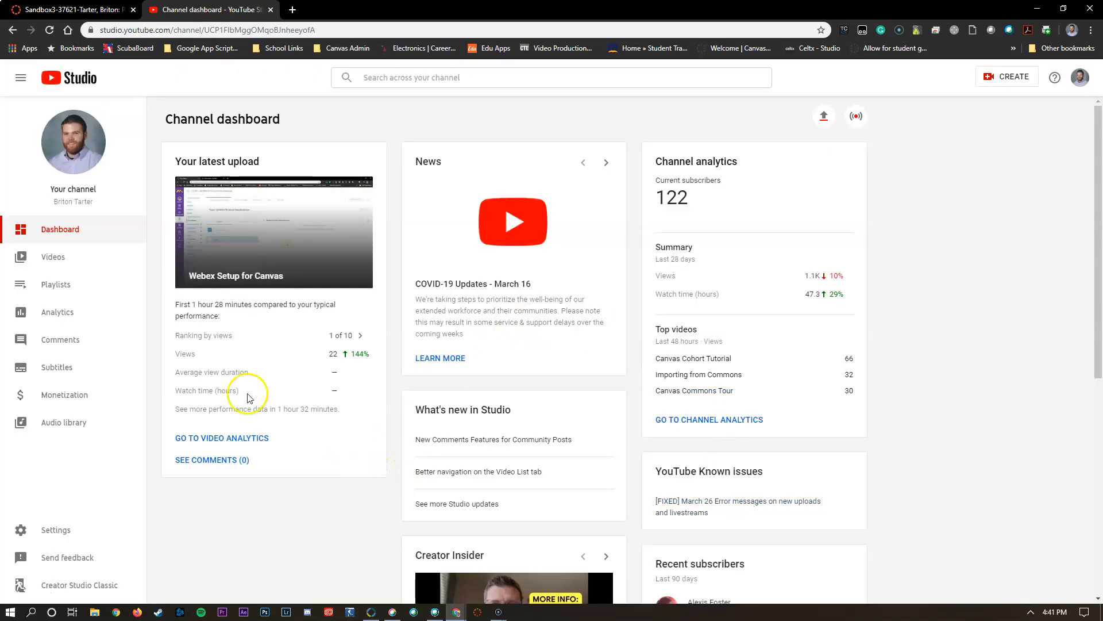
- Open the channel's list of uploaded videos and review the visibility and editing options of Sample Video
{"action": "left_click", "coordinate": [69, 257]}
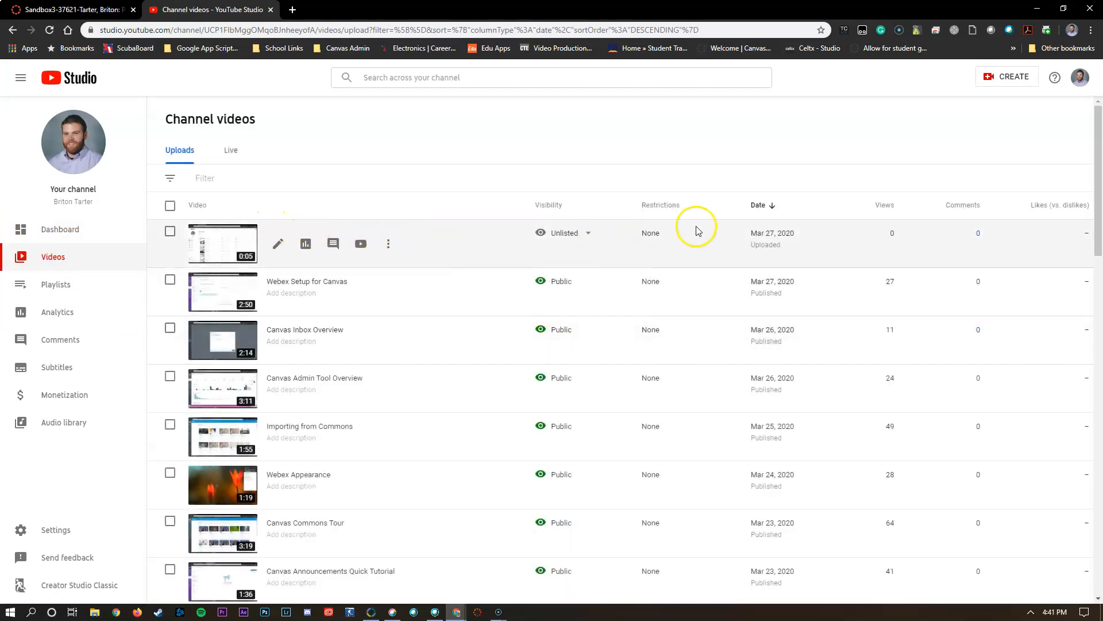
{"action": "mouse_move", "coordinate": [561, 234]}
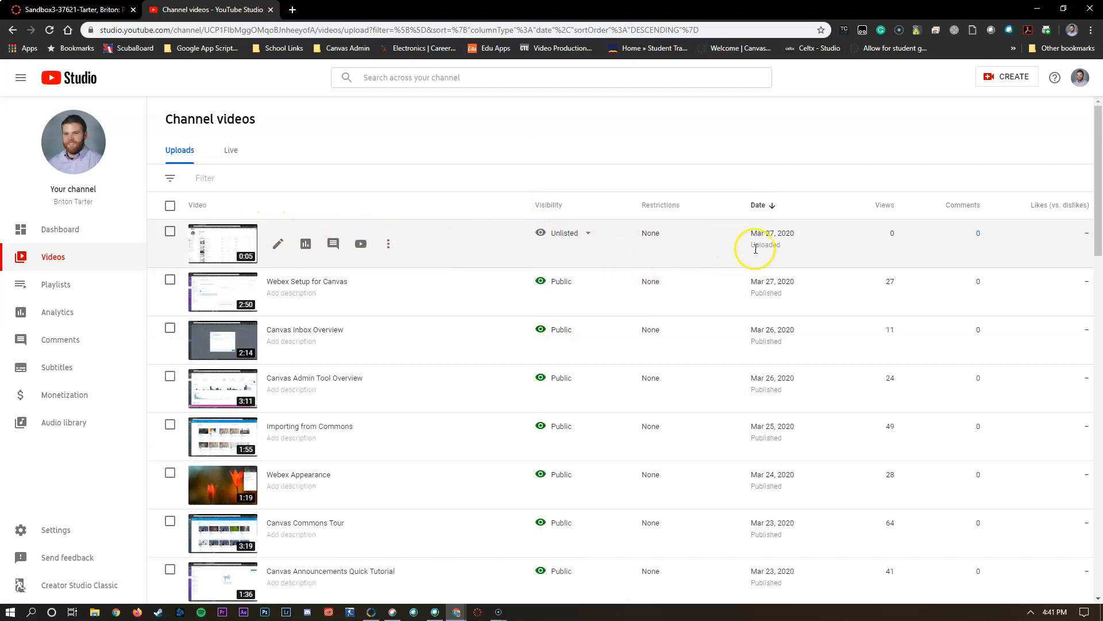
{"action": "mouse_move", "coordinate": [540, 289]}
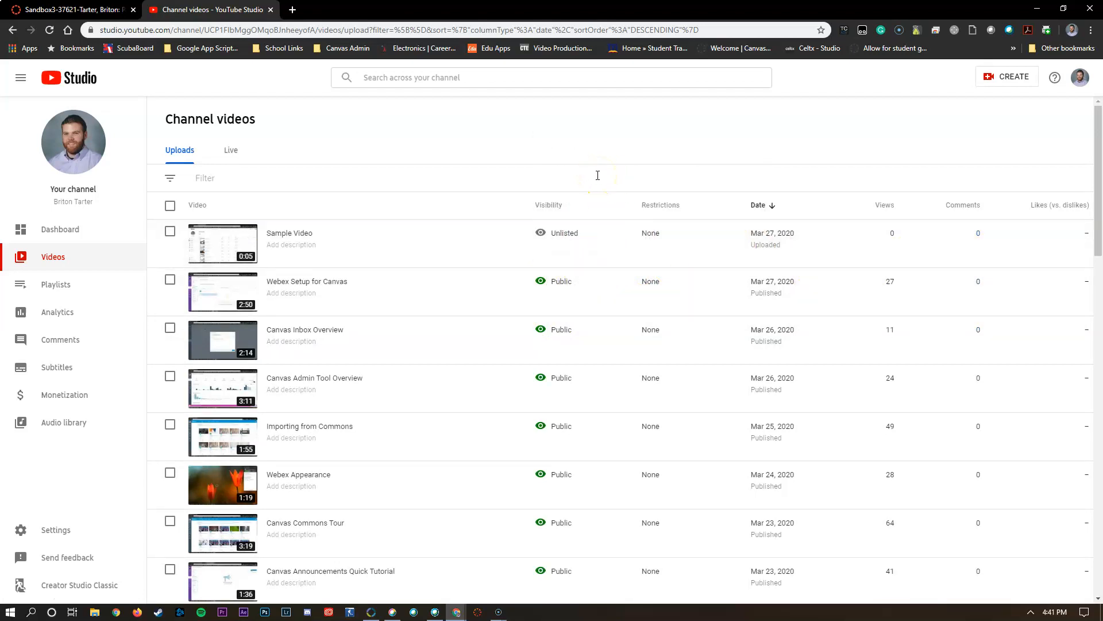
{"action": "mouse_move", "coordinate": [280, 258]}
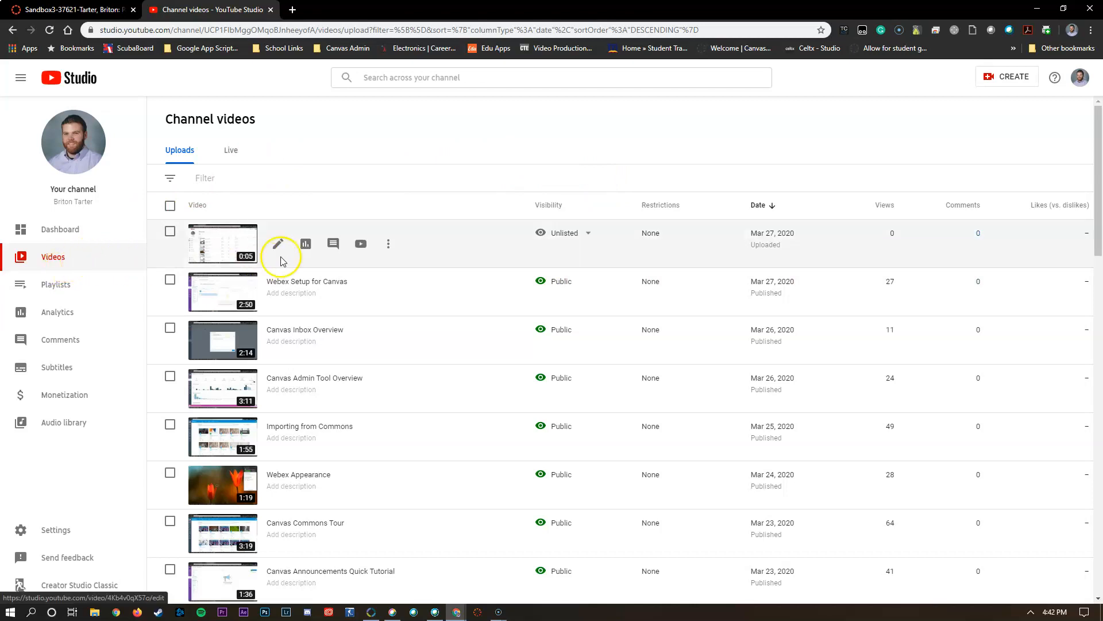